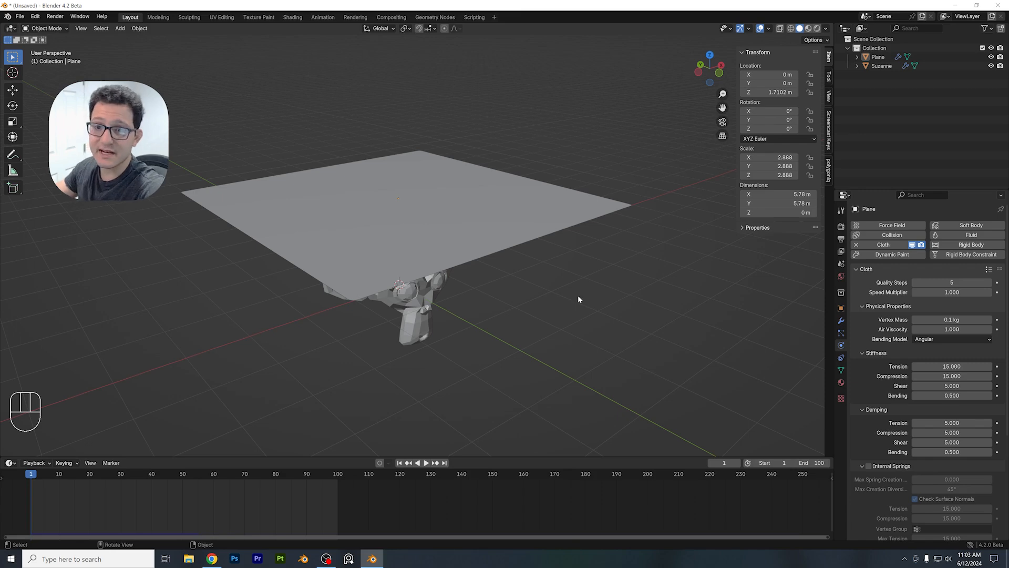
# - Select the plane above the monkey head and play its cloth simulation with the existing vertex mass, pausing once it drapes
pyautogui.click(494, 195)
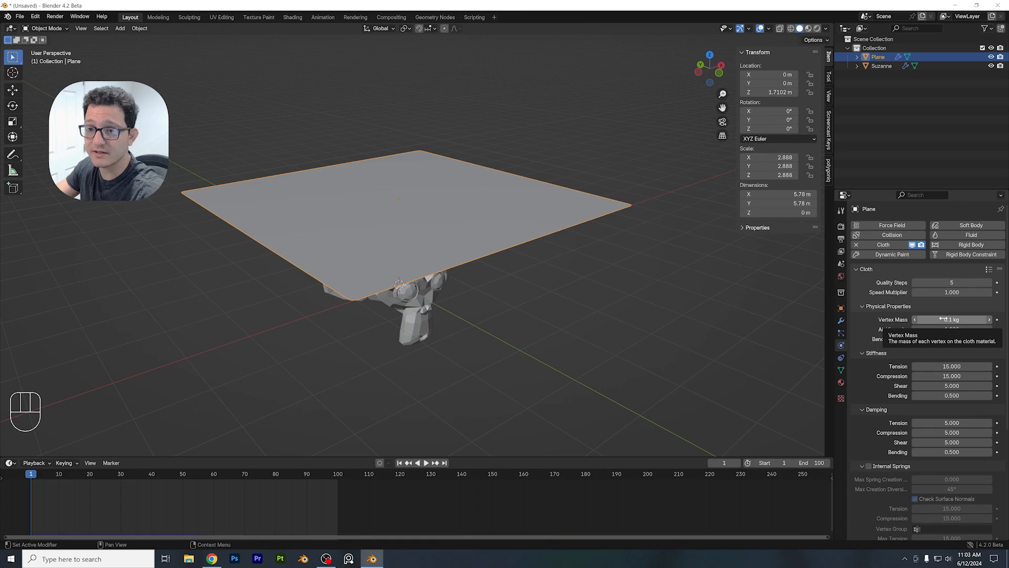
pyautogui.click(942, 319)
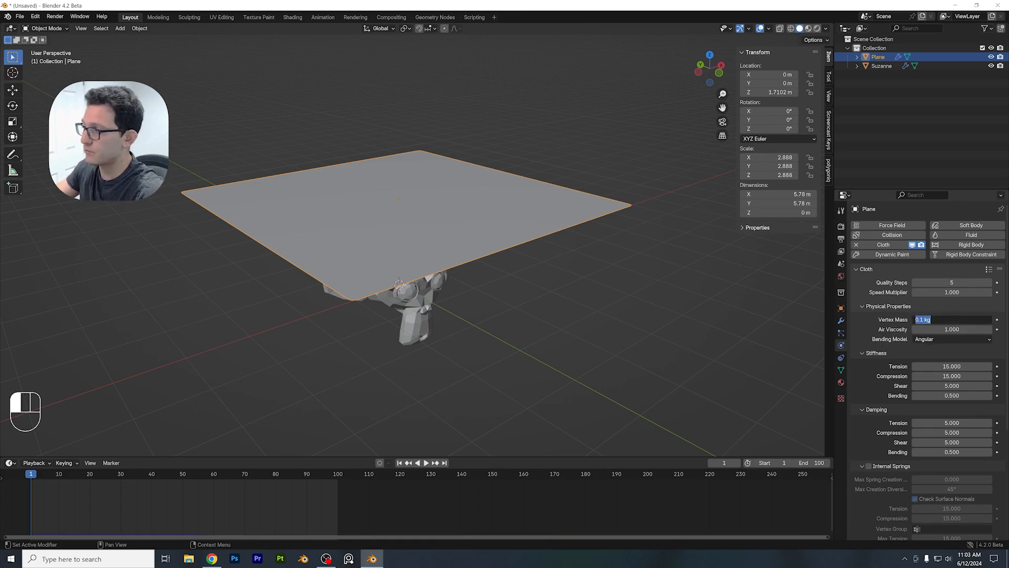
pyautogui.press('space')
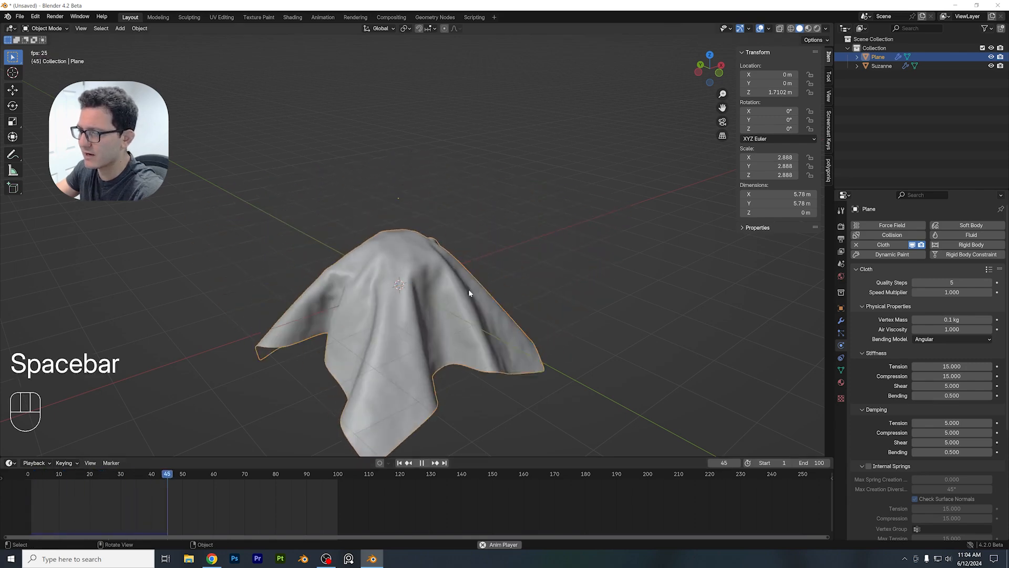
pyautogui.press('space')
# - Set the plane's cloth vertex mass to 1 kg and replay the simulation from the start, viewing the draped cloth from several angles
pyautogui.click(942, 319)
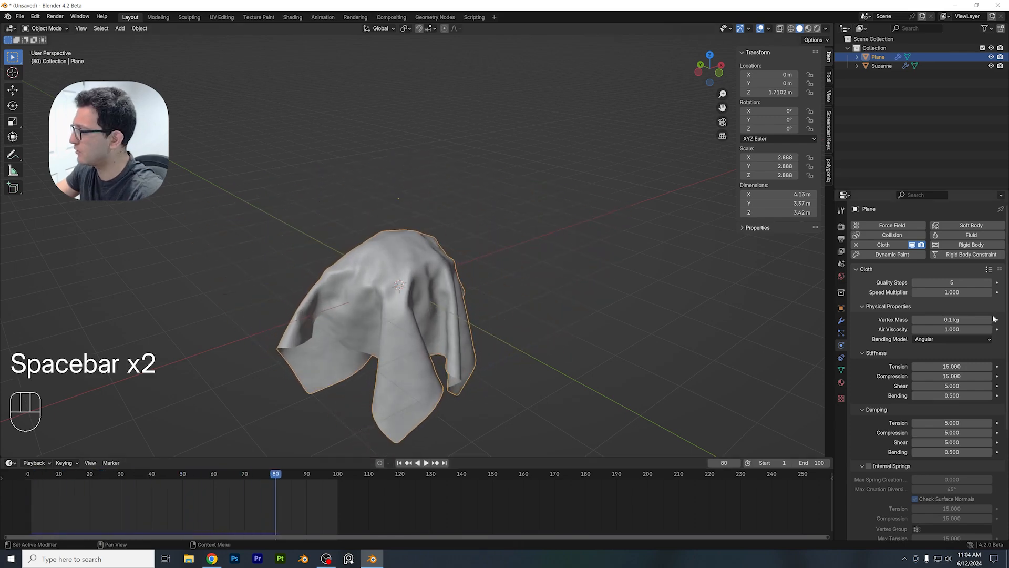
pyautogui.write('1')
pyautogui.press('Return')
pyautogui.moveTo(53, 475); pyautogui.dragTo(27, 476)
pyautogui.press('space')
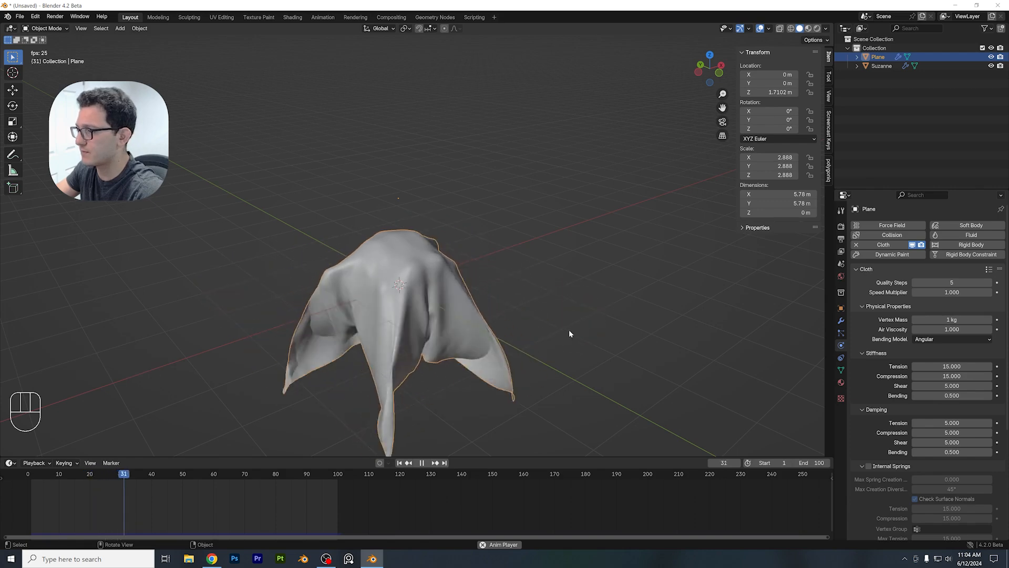
pyautogui.moveTo(569, 330); pyautogui.dragTo(518, 297, button='middle')
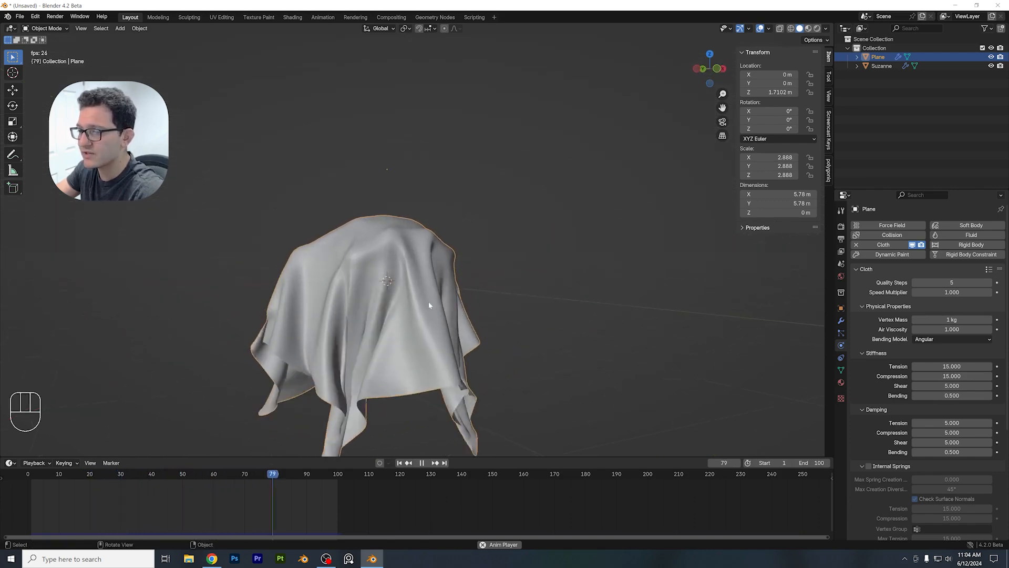
pyautogui.moveTo(441, 299); pyautogui.dragTo(459, 312, button='middle')
pyautogui.press('space')
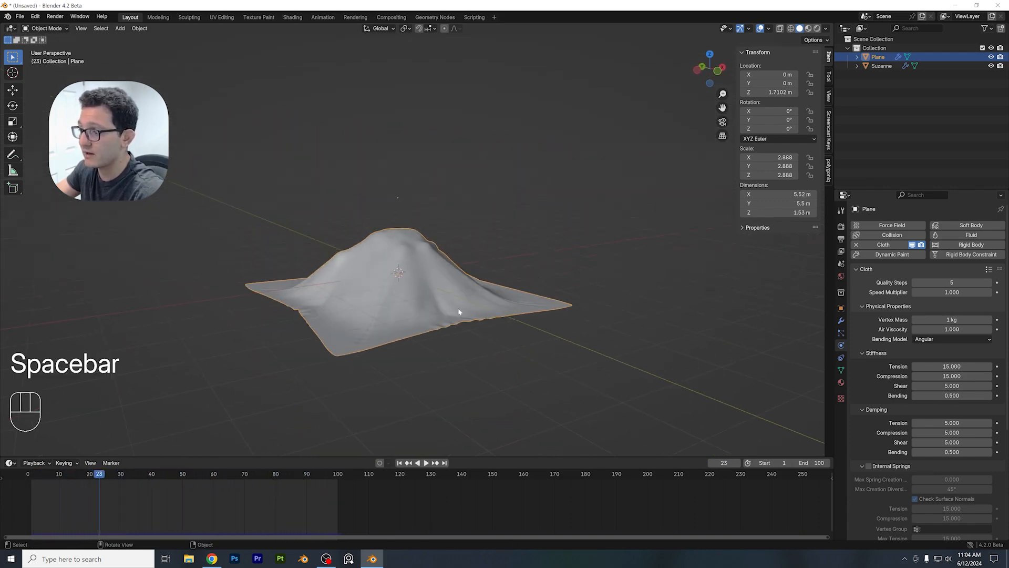
# - Set the plane's cloth vertex mass to 10 kg and replay the simulation from the start to judge the heavier drape
pyautogui.click(952, 319)
pyautogui.write('10')
pyautogui.press('Return')
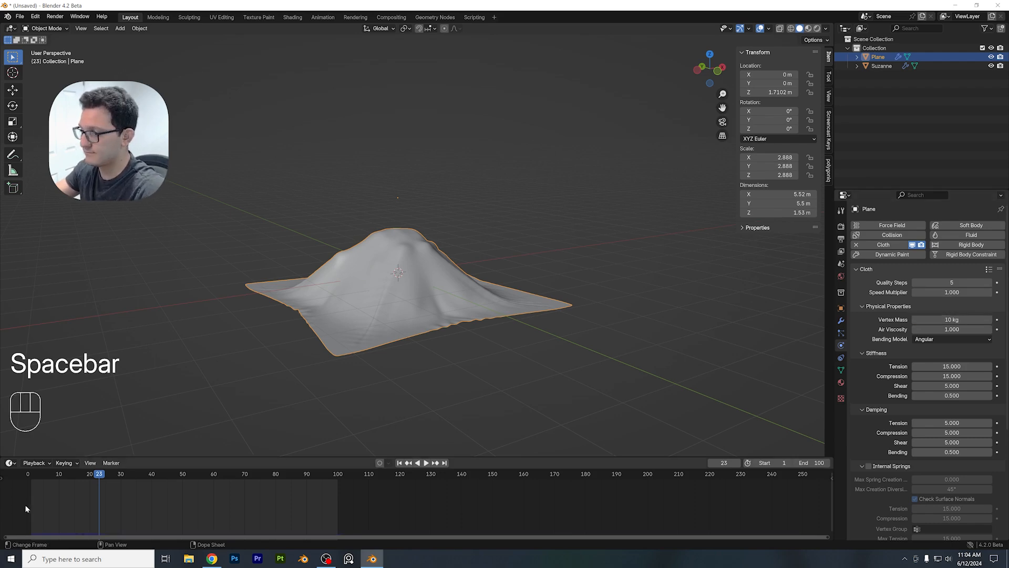
pyautogui.click(30, 525)
pyautogui.press('space')
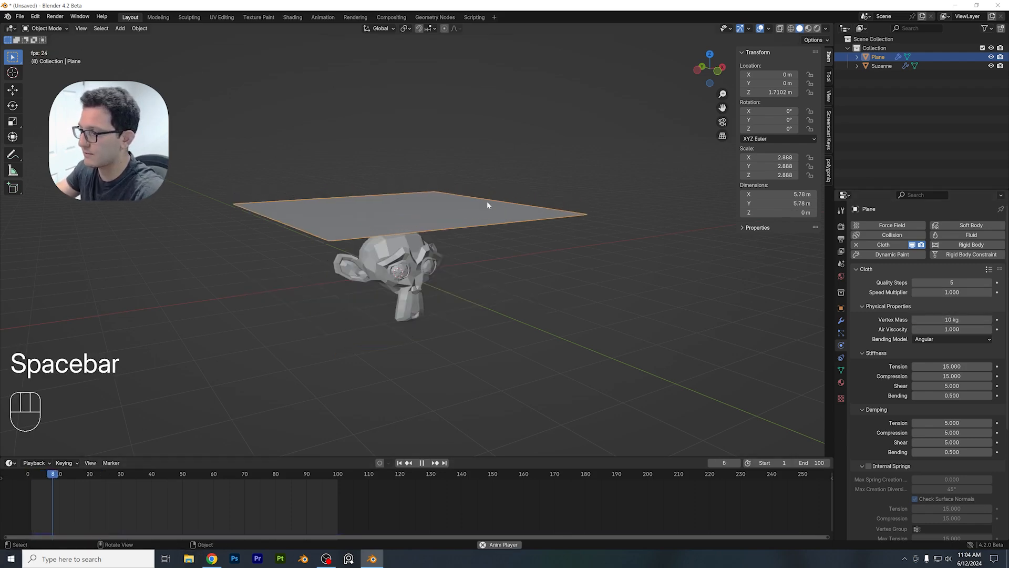
pyautogui.press('space')
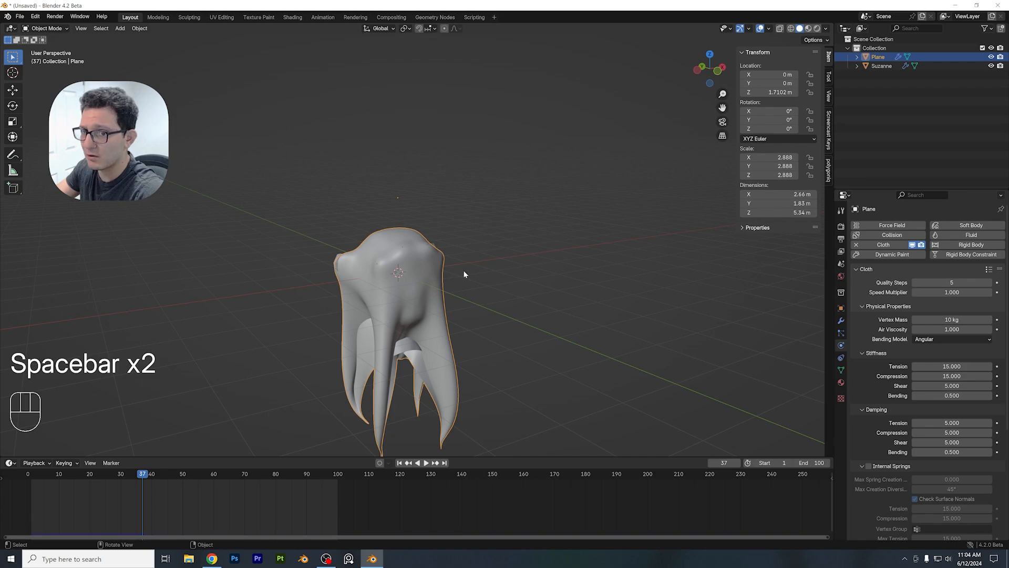
pyautogui.press('space')
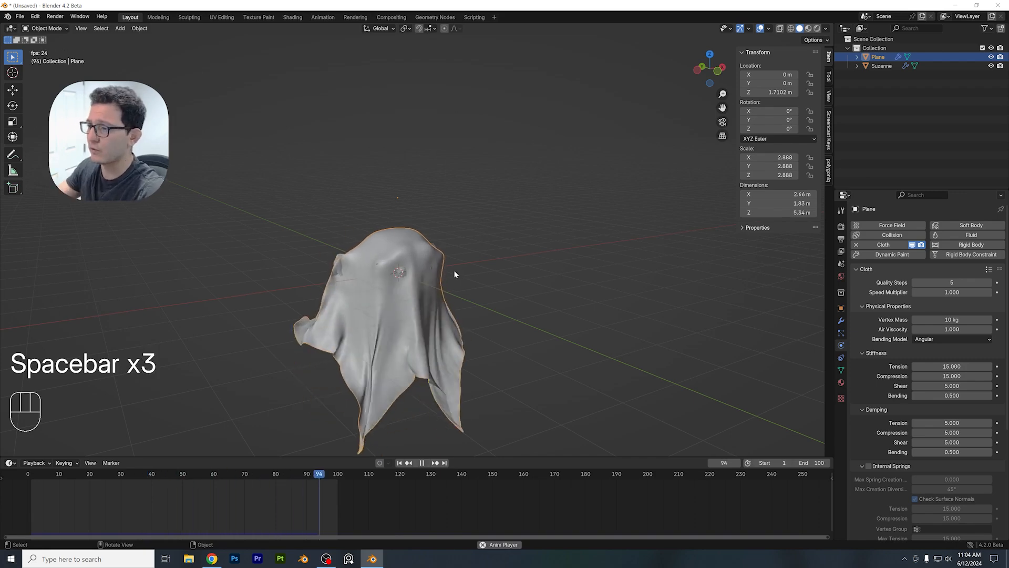
pyautogui.press('space')
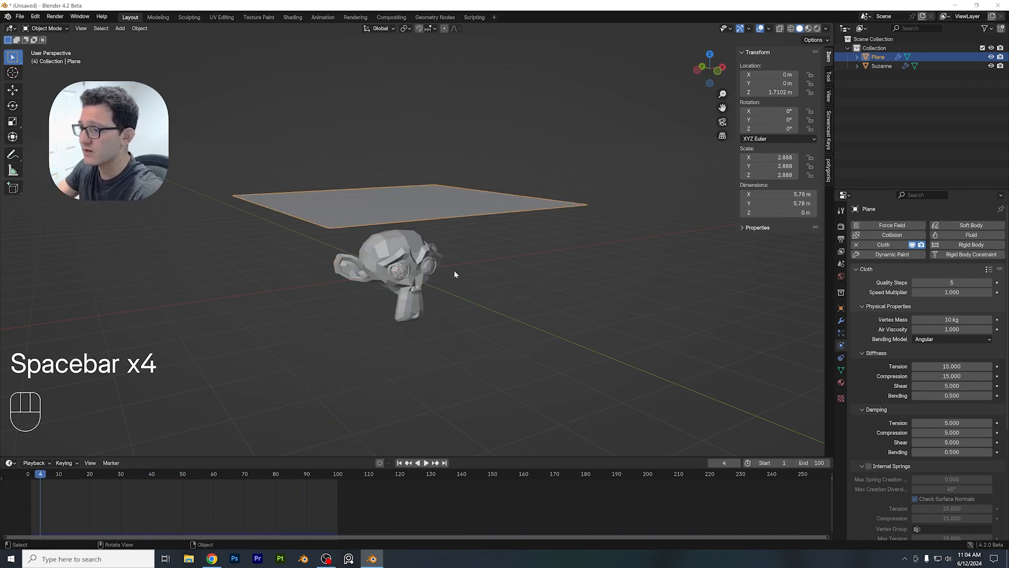
# - Set the plane's cloth vertex mass to 2 kg, replay the simulation from the start, and return to the first frame
pyautogui.click(941, 315)
pyautogui.write('2')
pyautogui.press('Return')
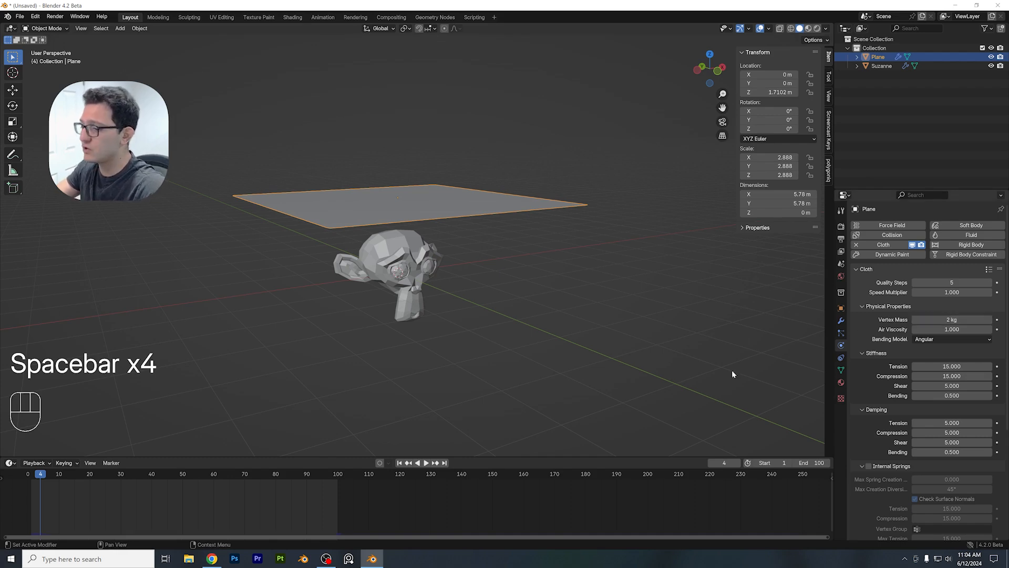
pyautogui.moveTo(40, 480); pyautogui.dragTo(27, 477)
pyautogui.moveTo(446, 281); pyautogui.dragTo(456, 292, button='middle')
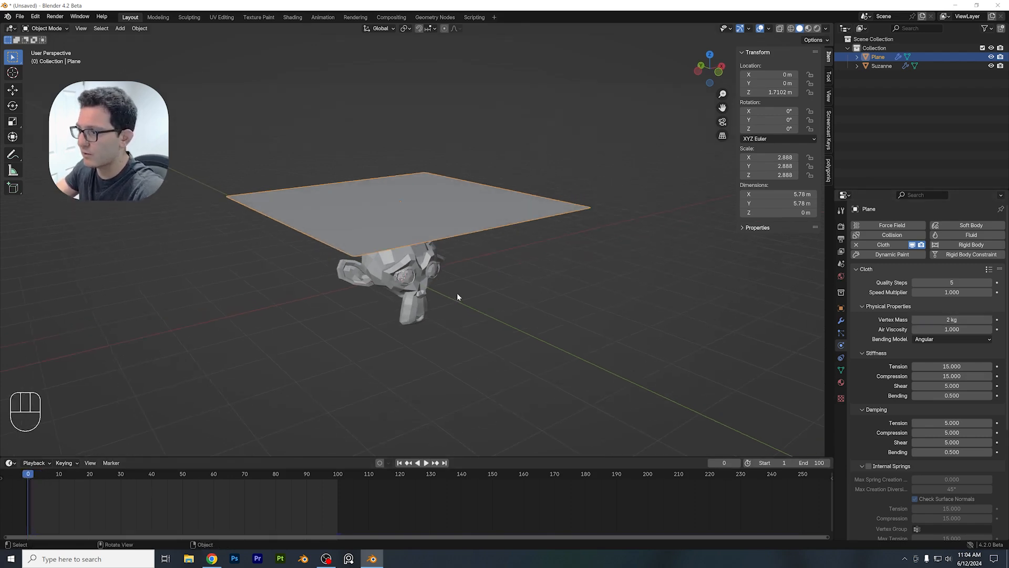
pyautogui.press('space')
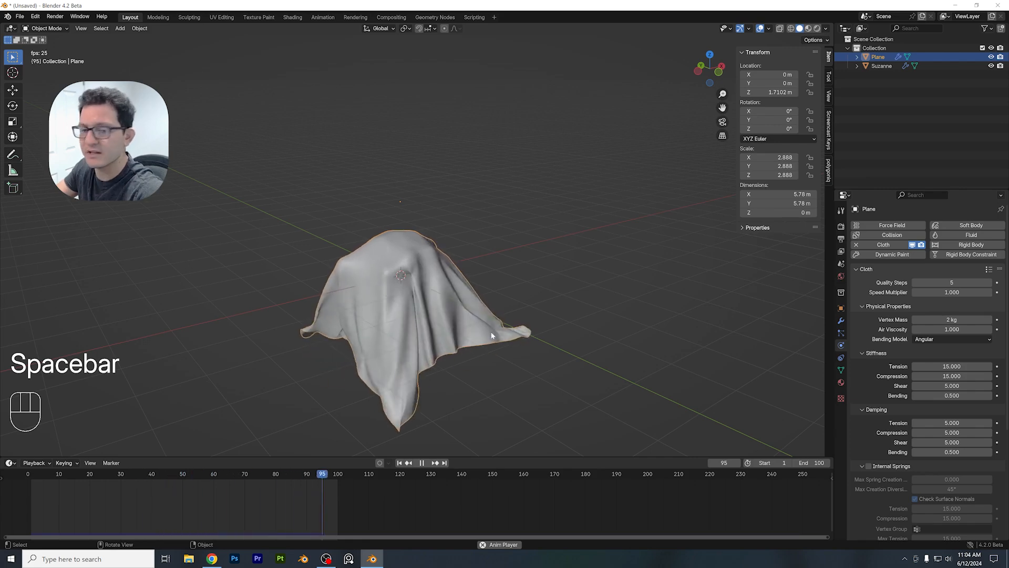
pyautogui.press('Escape')
# - Collapse the cloth's Cache settings, expand its Collisions settings, and enable Self Collisions
pyautogui.scroll(-5, 930, 374)
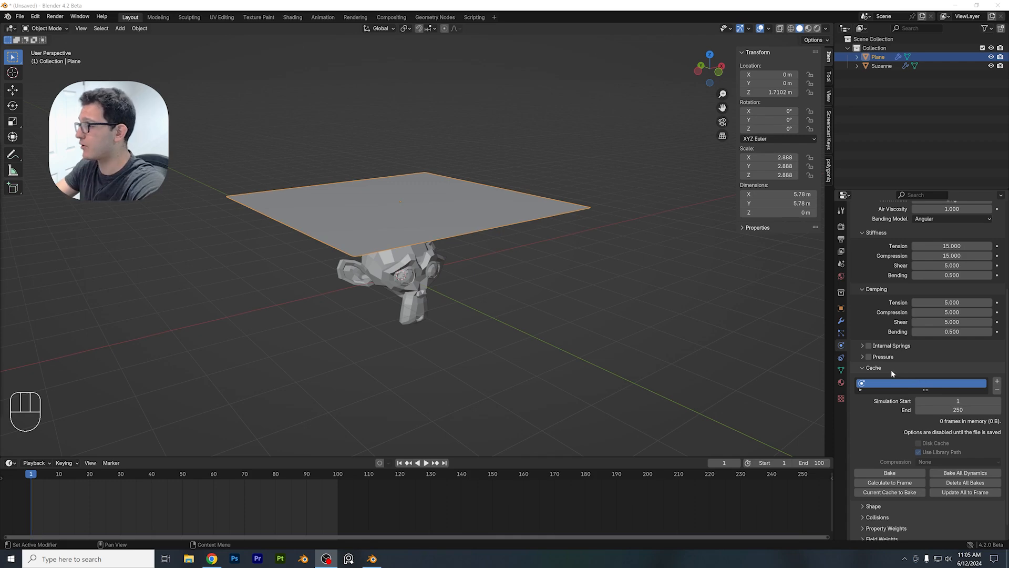
pyautogui.click(883, 444)
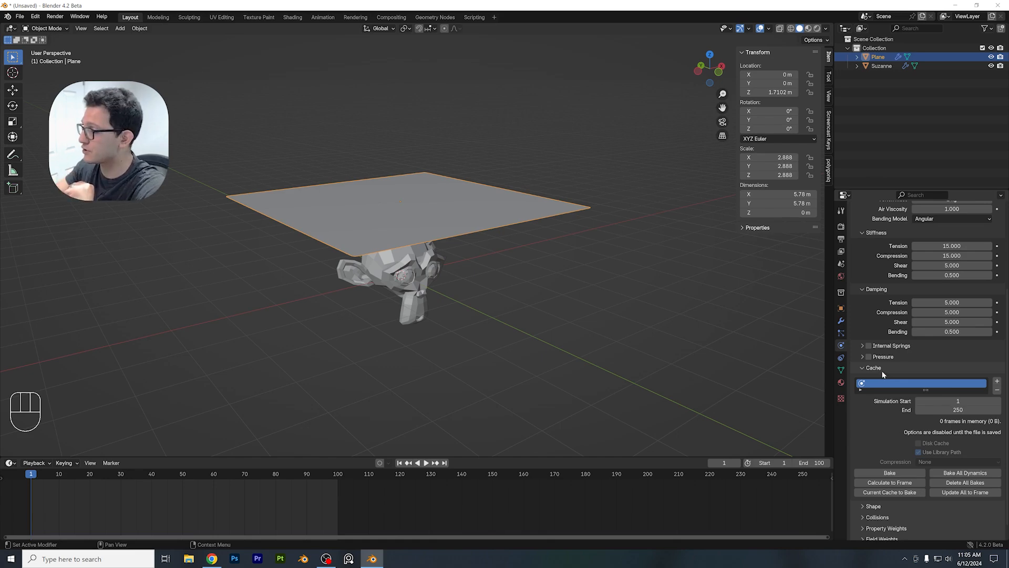
pyautogui.scroll(5, 951, 464)
pyautogui.click(951, 468)
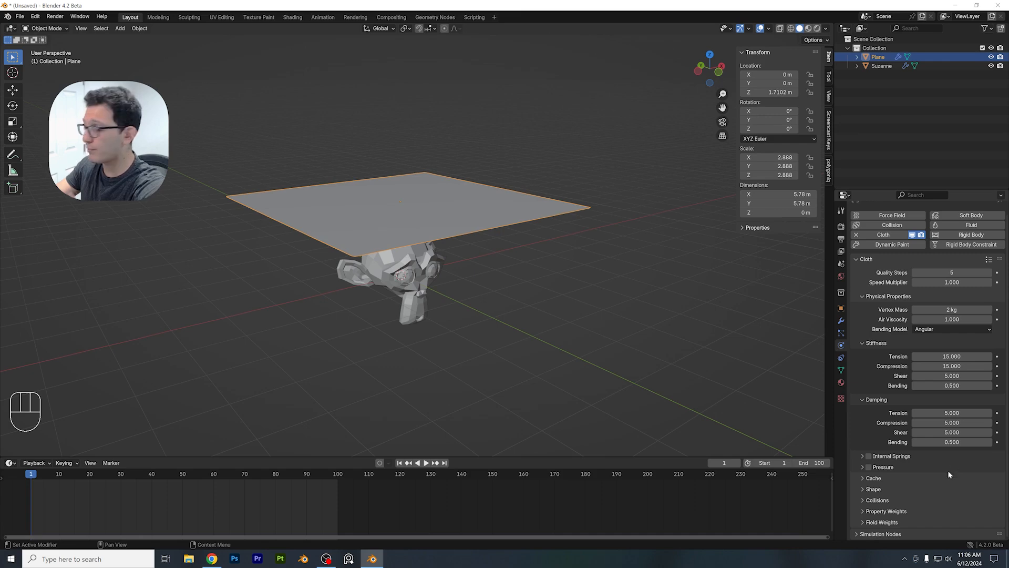
pyautogui.click(892, 502)
pyautogui.scroll(-5, 904, 457)
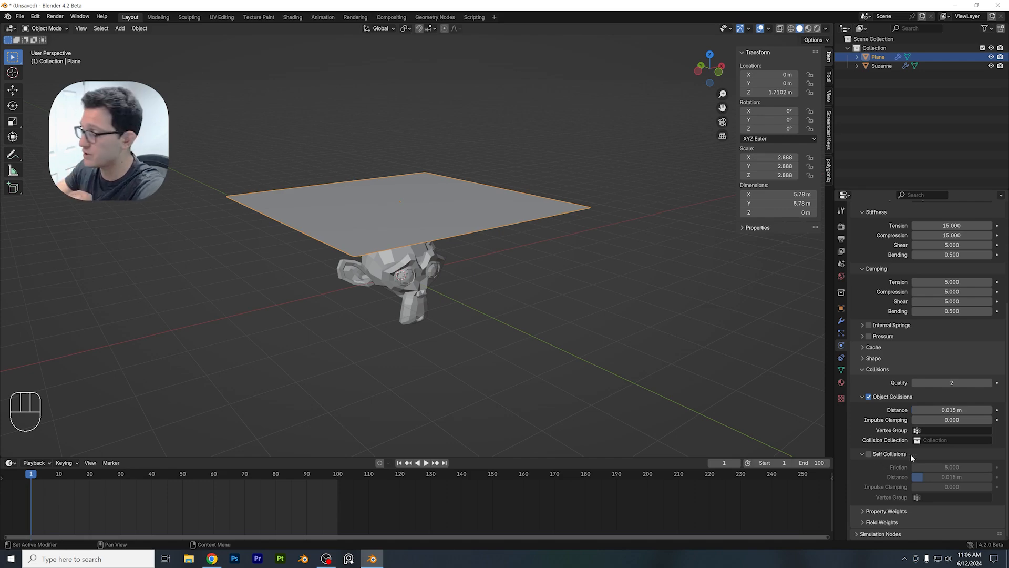
pyautogui.click(867, 454)
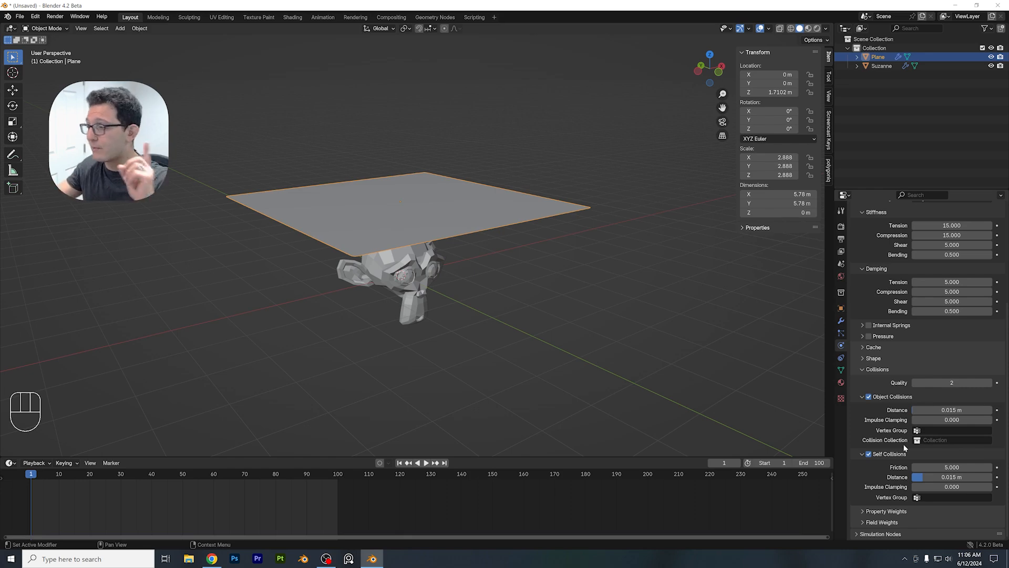
# - Disable Self Collisions, play the cloth simulation until frame 42, and inspect the cloth folds up close for self-intersections
pyautogui.scroll(2, 392, 319)
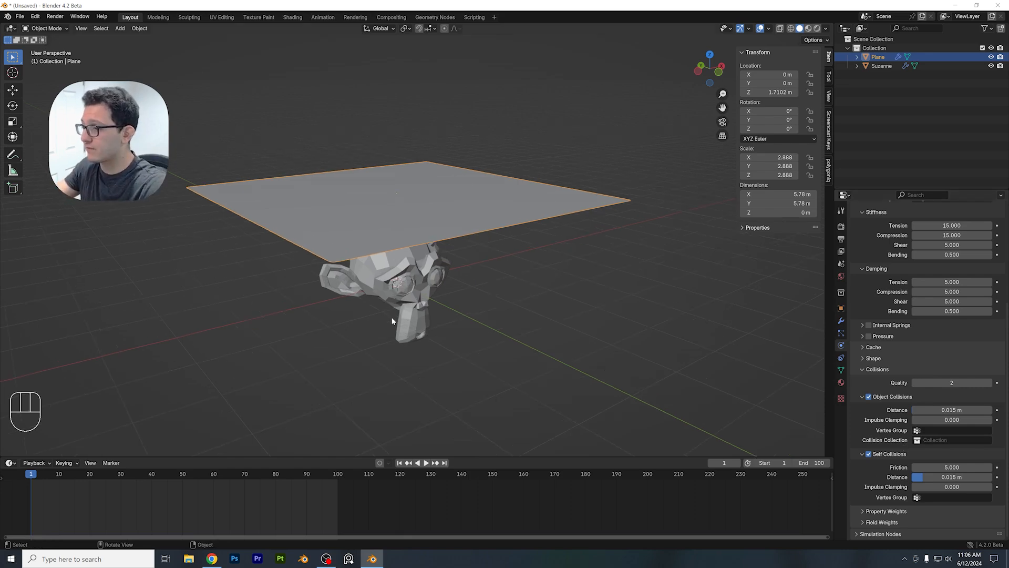
pyautogui.click(869, 454)
pyautogui.press('space')
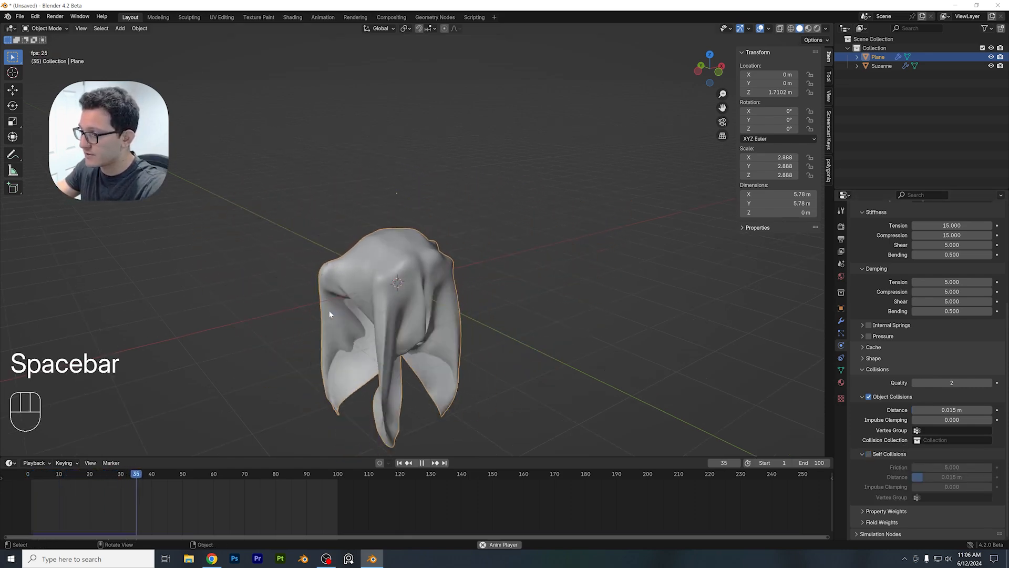
pyautogui.press('space')
pyautogui.scroll(3, 460, 316)
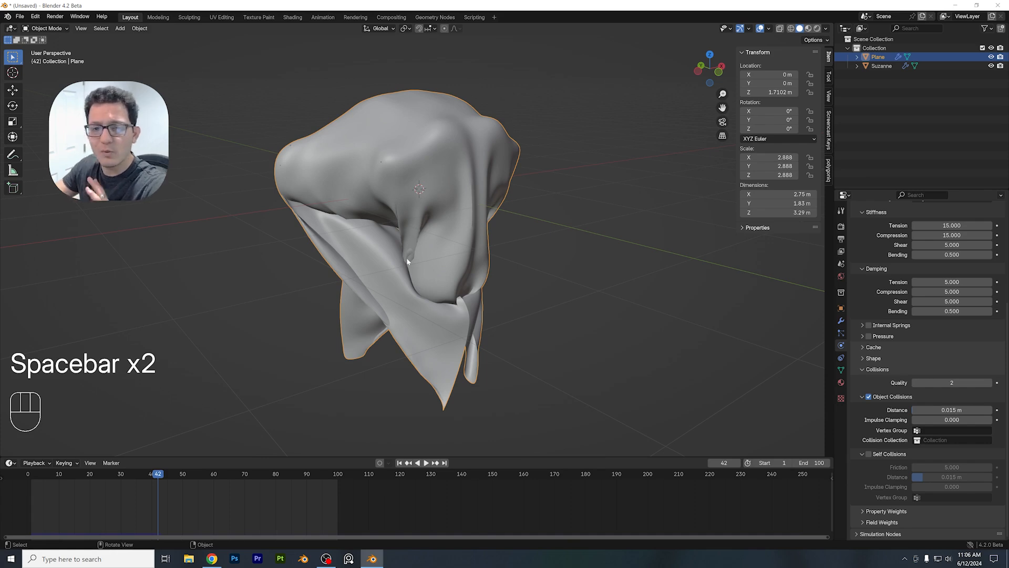
# - Enable Self Collisions on the cloth and replay the simulation from the start, pausing at frame 68 to inspect the folds
pyautogui.click(869, 454)
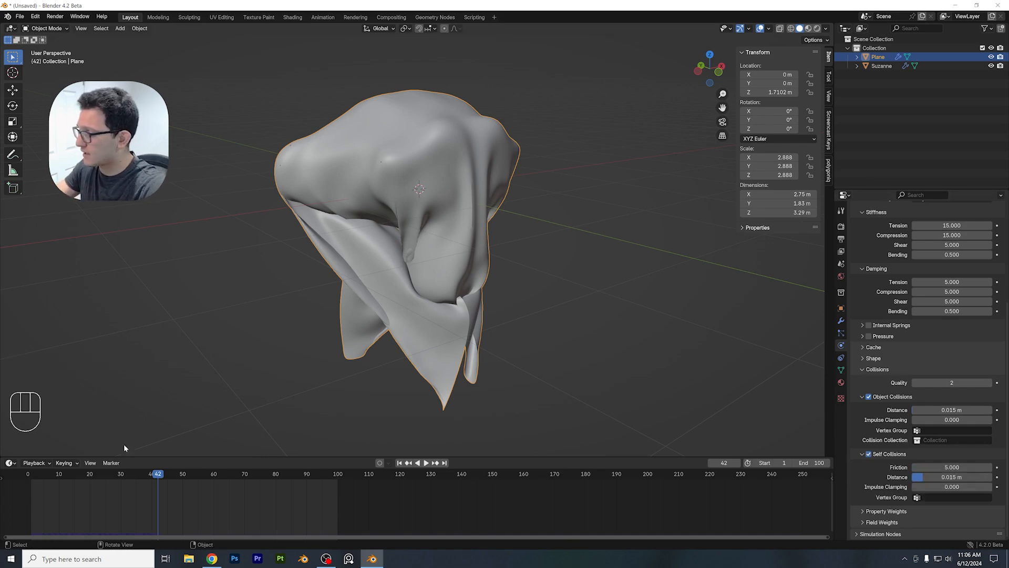
pyautogui.moveTo(48, 476); pyautogui.dragTo(30, 475)
pyautogui.scroll(-3, 390, 282)
pyautogui.keyDown('shift'); pyautogui.moveTo(390, 283); pyautogui.dragTo(395, 301, button='middle'); pyautogui.keyUp('shift')
pyautogui.scroll(-2, 395, 300)
pyautogui.press('space')
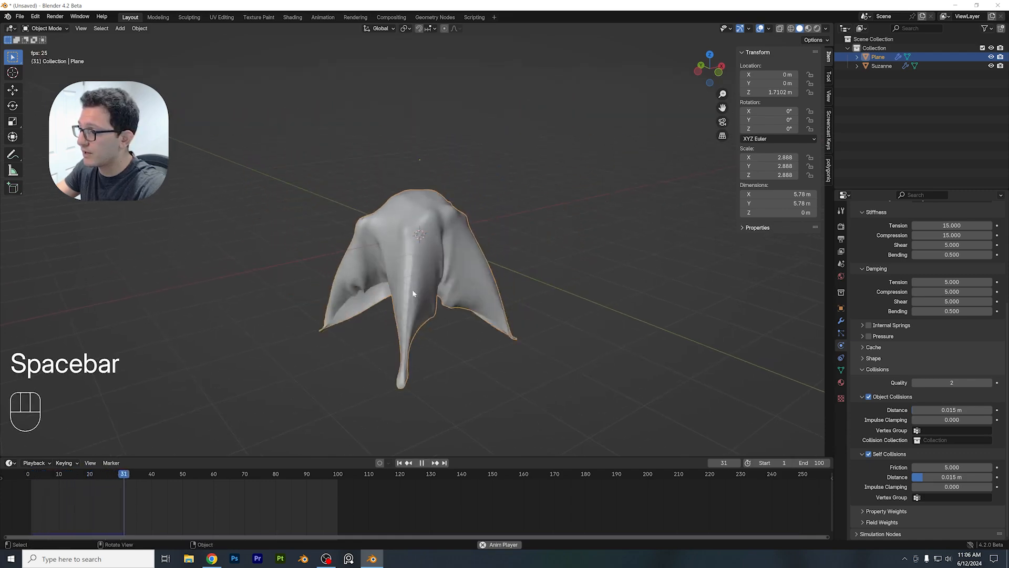
pyautogui.press('space')
pyautogui.scroll(3, 443, 273)
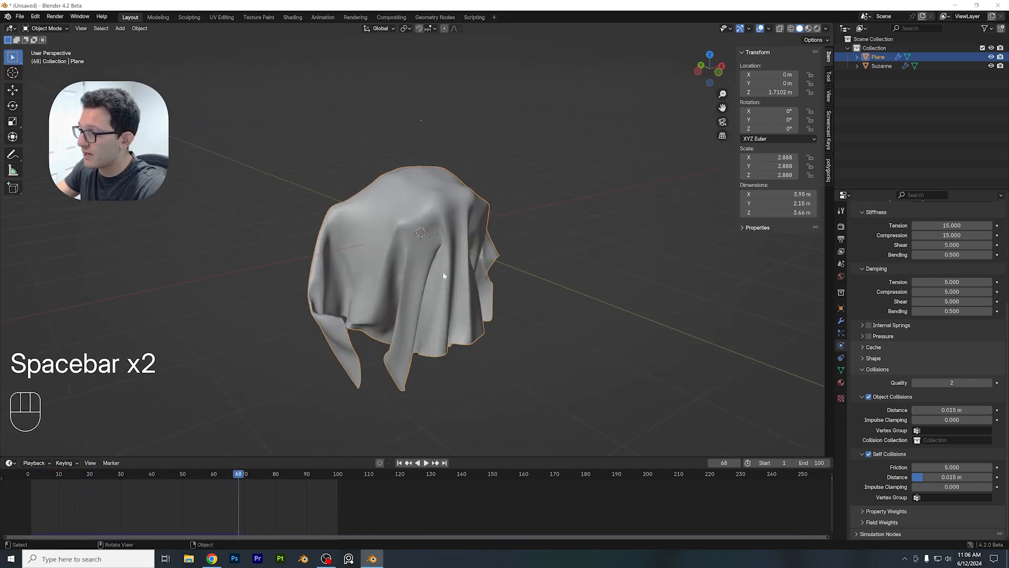
pyautogui.moveTo(443, 274); pyautogui.dragTo(428, 251, button='middle')
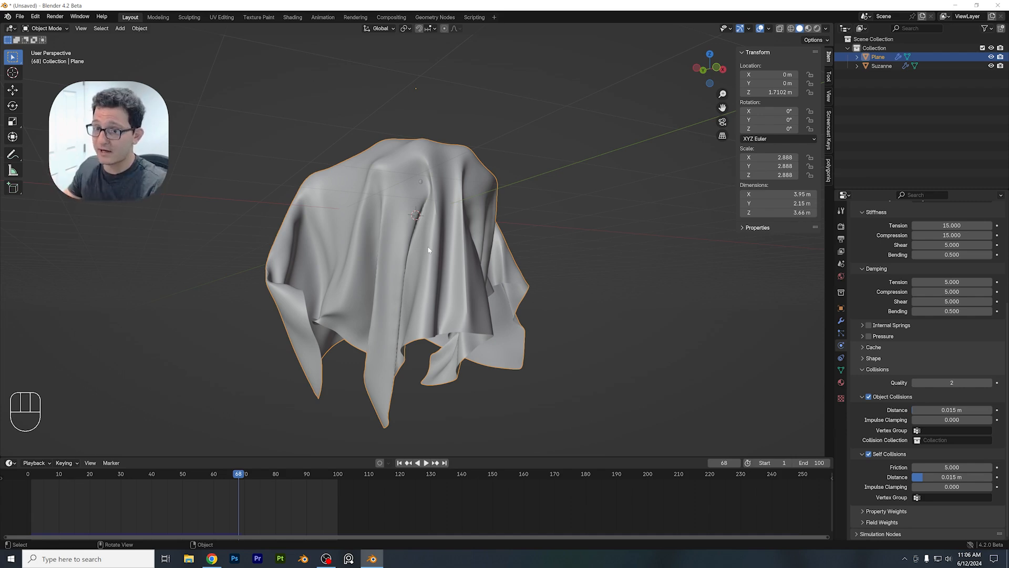
# - Play the cloth simulation again with Self Collisions enabled and view the falling cloth from the other side
pyautogui.moveTo(422, 287); pyautogui.dragTo(443, 319, button='middle')
pyautogui.press('space')
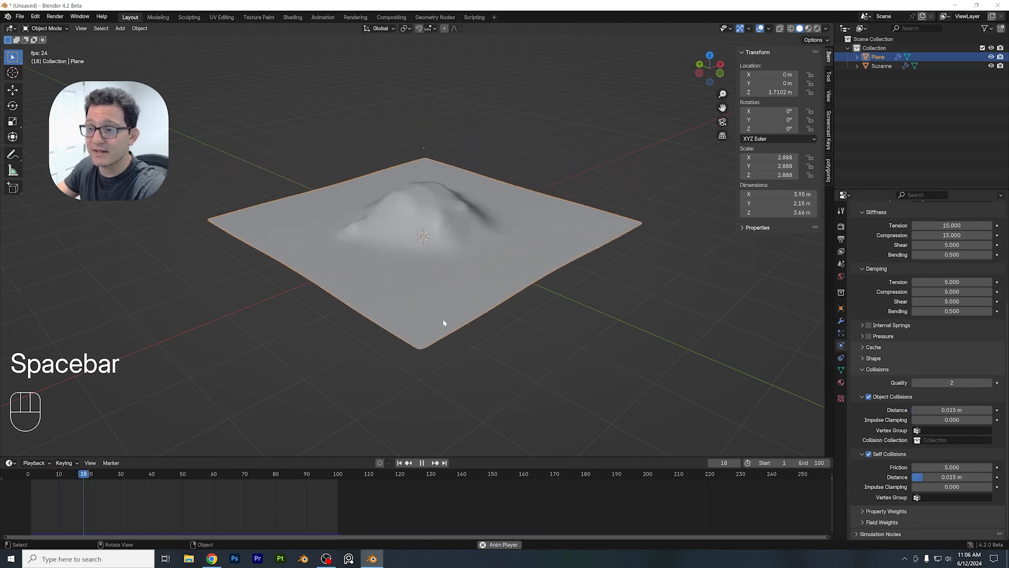
pyautogui.press('space')
pyautogui.press('space')
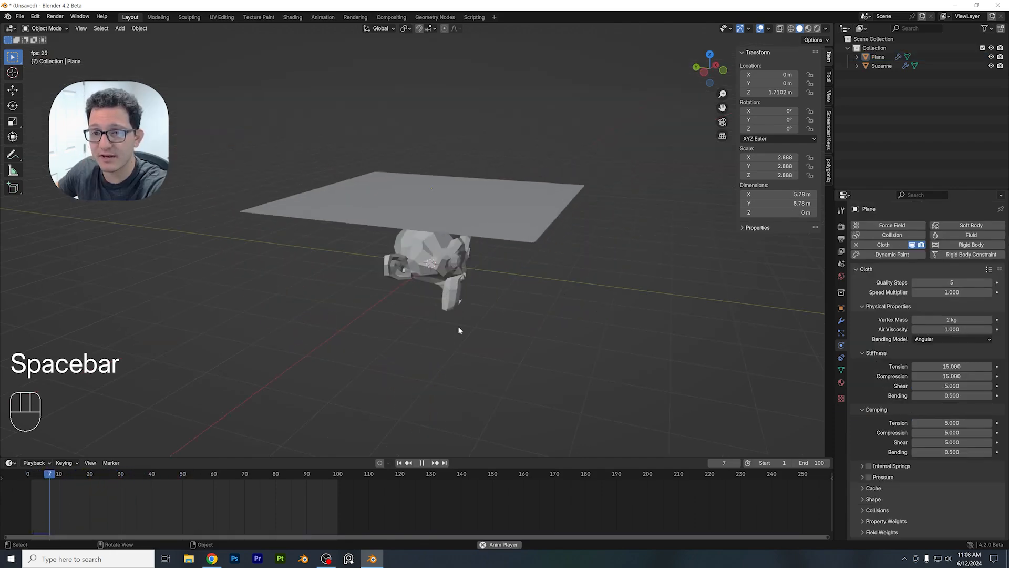
pyautogui.keyDown('shift'); pyautogui.moveTo(625, 329); pyautogui.dragTo(570, 316, button='middle'); pyautogui.keyUp('shift')
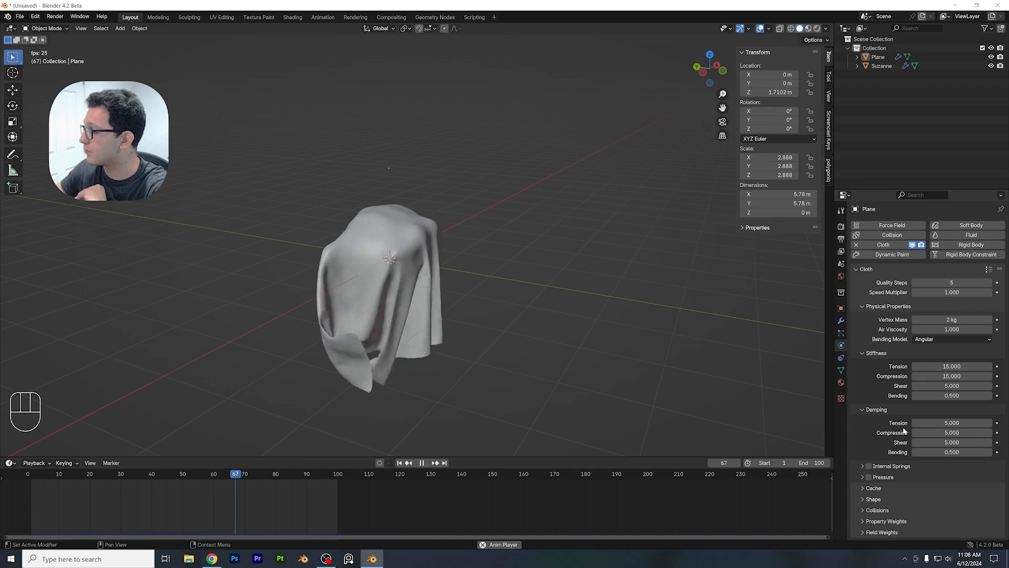
# - Expand the plane's cloth Collisions settings and the Self Collisions options within them
pyautogui.click(880, 511)
pyautogui.scroll(-3, 916, 391)
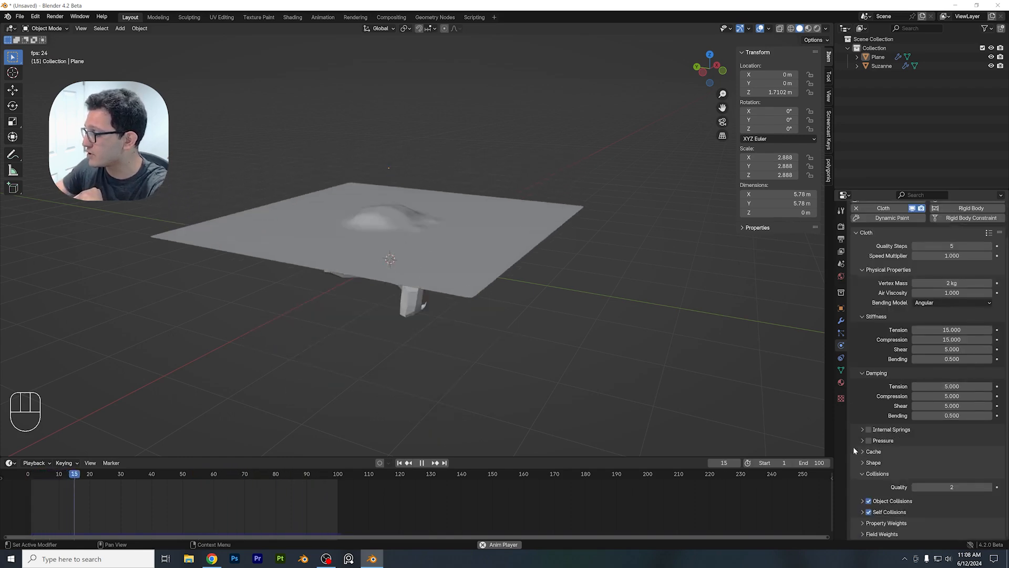
pyautogui.click(862, 512)
pyautogui.scroll(-2, 918, 440)
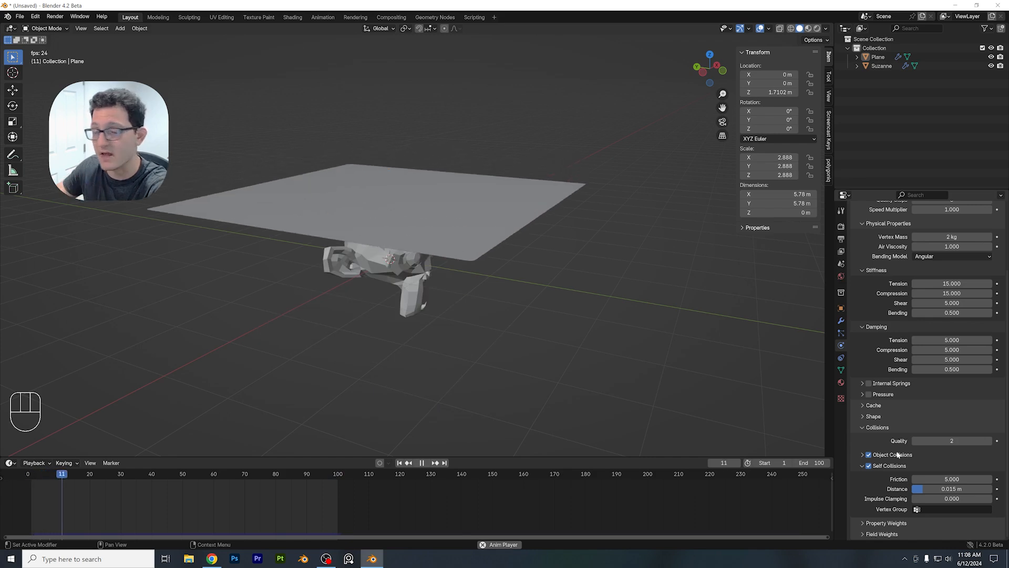
# - Pause the simulation at frame 76 and examine the cloth over the monkey's eye area for mesh poking through
pyautogui.press('space')
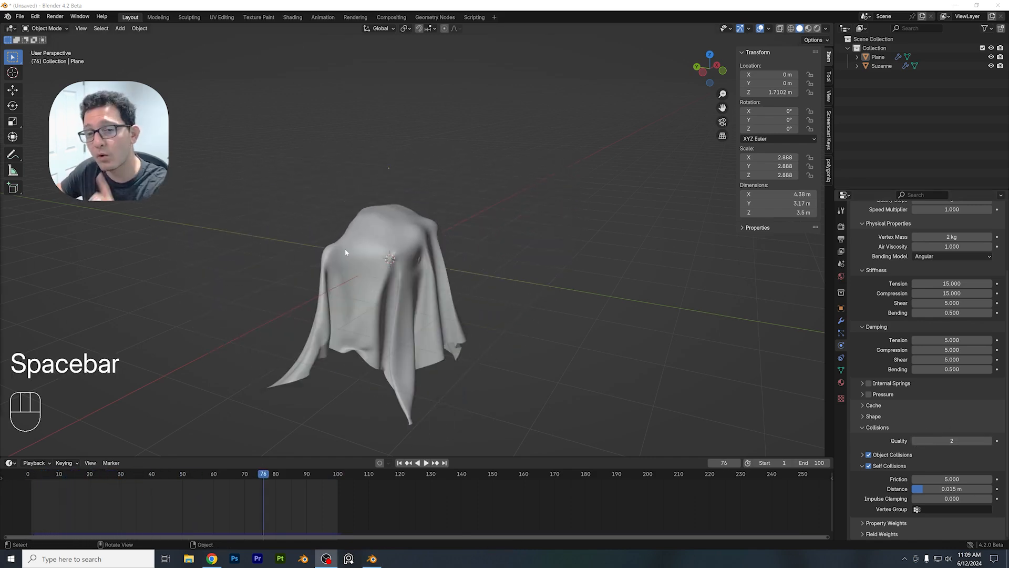
pyautogui.scroll(5, 520, 271)
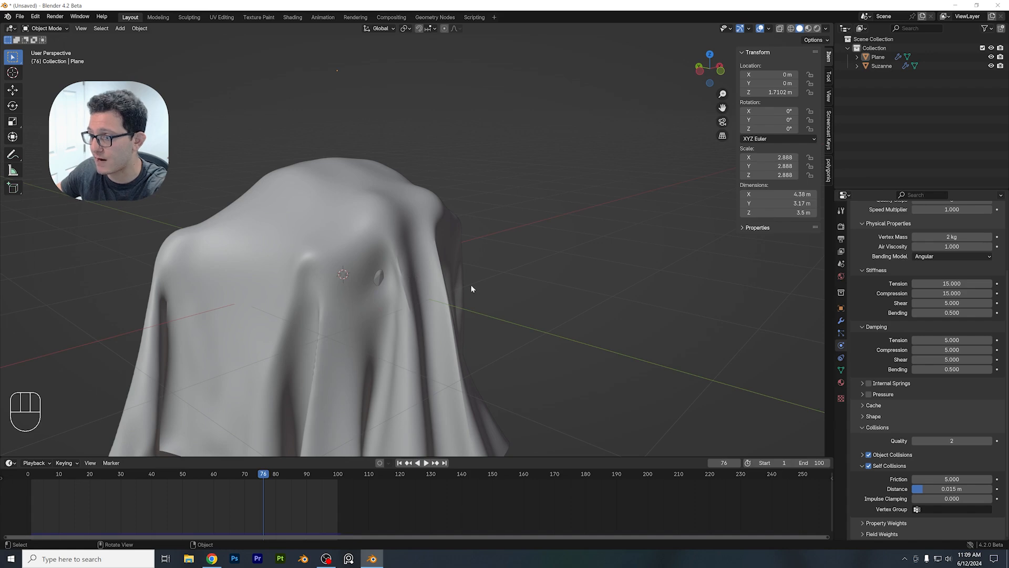
pyautogui.moveTo(482, 281); pyautogui.dragTo(509, 266, button='middle')
pyautogui.scroll(2, 483, 282)
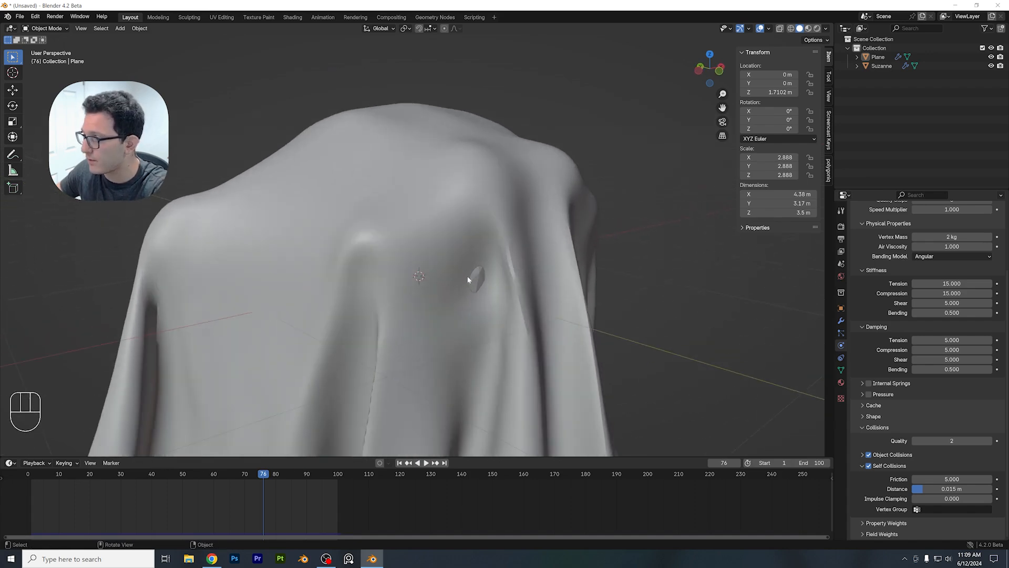
# - Select the monkey head poking through the cloth and set its collision Thickness Outer to 0.1
pyautogui.click(475, 285)
pyautogui.scroll(-3, 446, 267)
pyautogui.scroll(6, 452, 263)
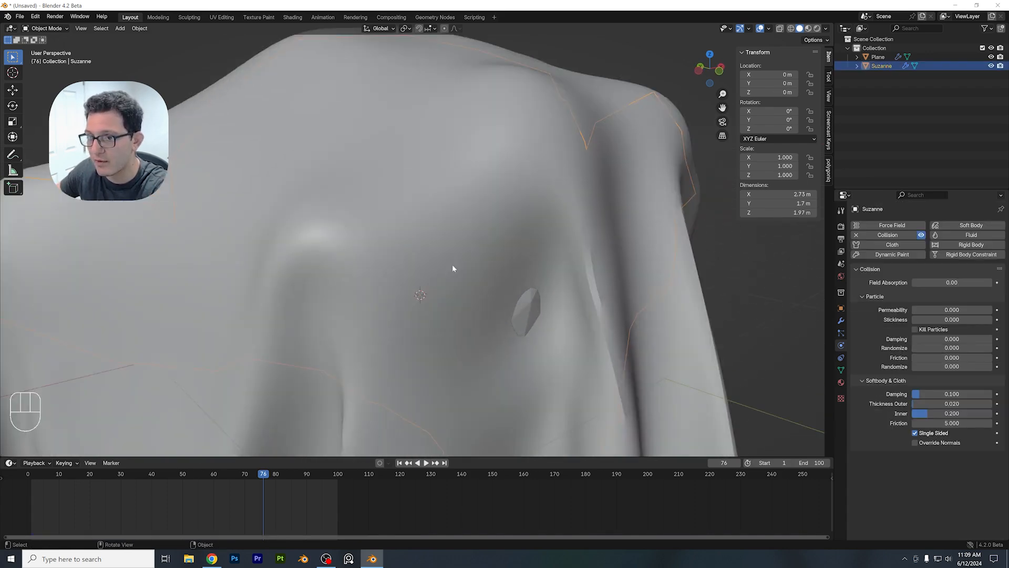
pyautogui.keyDown('shift'); pyautogui.moveTo(460, 271); pyautogui.dragTo(416, 232, button='middle'); pyautogui.keyUp('shift')
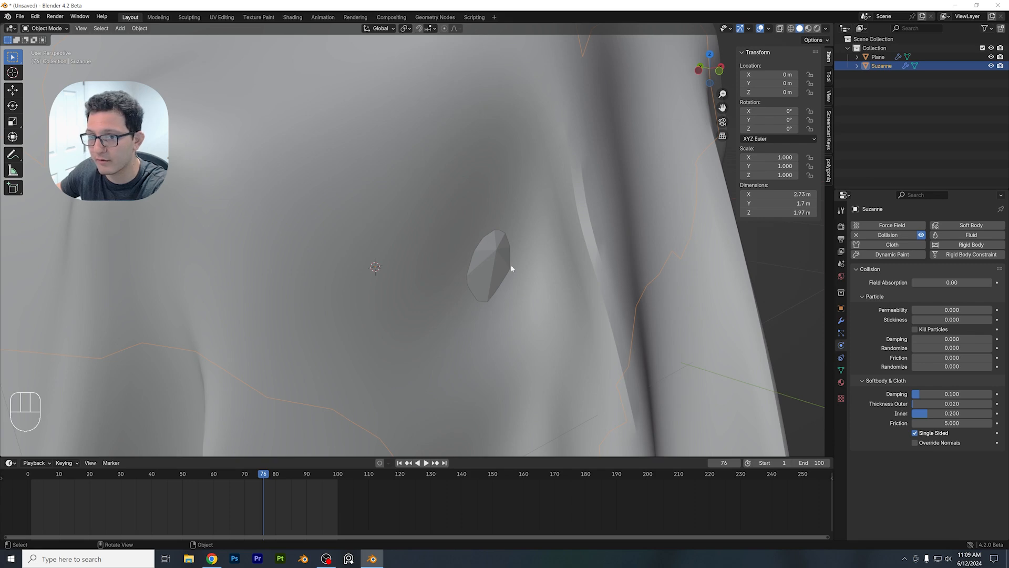
pyautogui.scroll(-8, 523, 278)
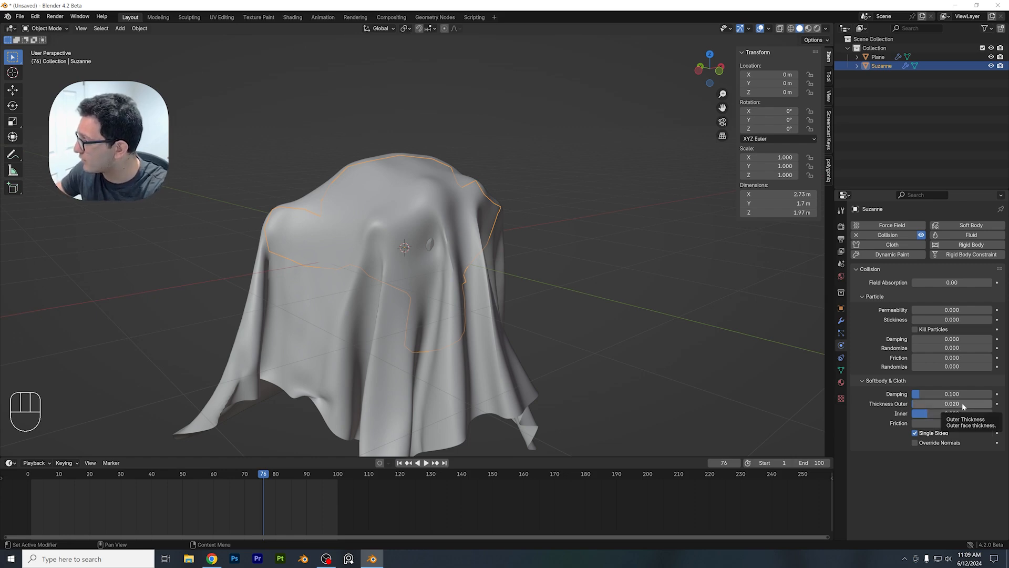
pyautogui.moveTo(961, 402); pyautogui.dragTo(963, 405)
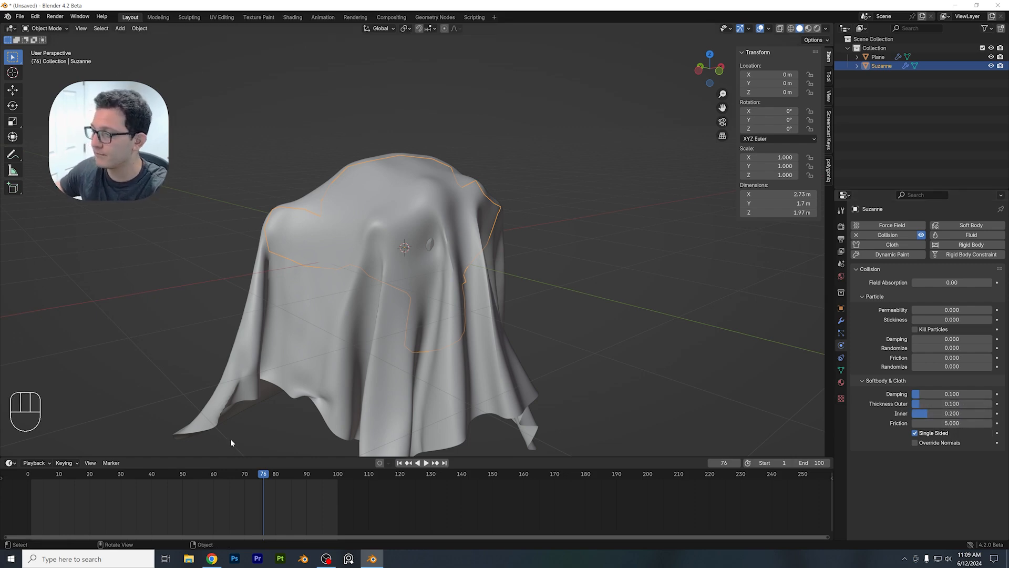
# - Replay the cloth simulation from frame 1 with the increased outer thickness and pause it at frame 59
pyautogui.click(399, 462)
pyautogui.press('space')
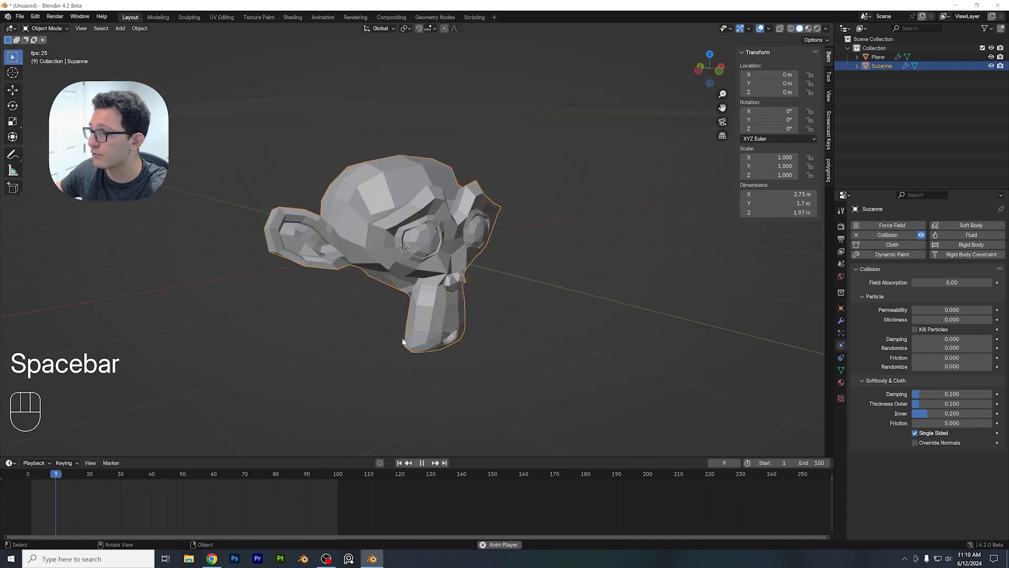
pyautogui.press('space')
pyautogui.moveTo(84, 471); pyautogui.dragTo(32, 479)
pyautogui.moveTo(415, 308); pyautogui.dragTo(449, 302, button='middle')
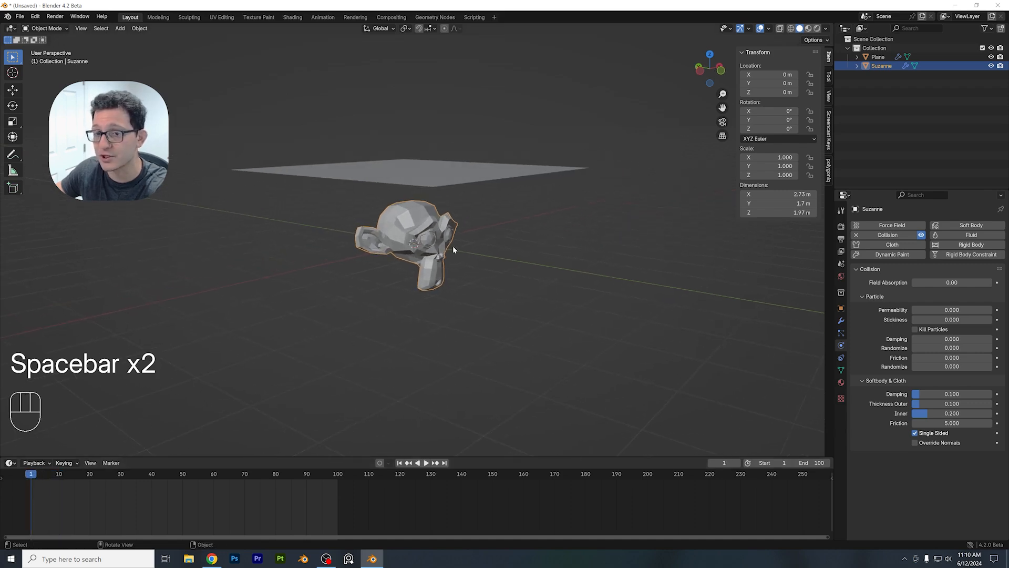
pyautogui.press('space')
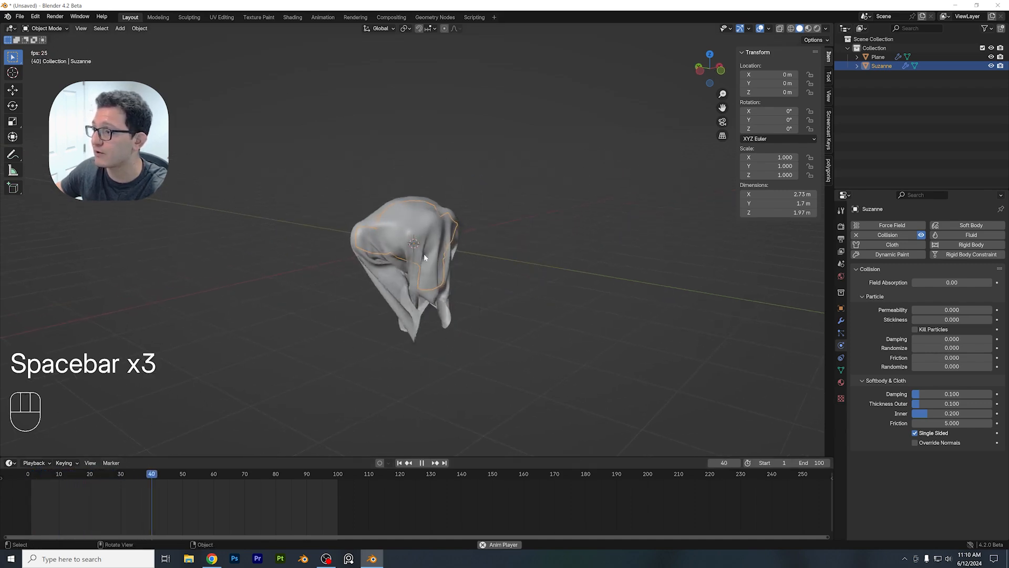
pyautogui.press('space')
# - Examine the gap between the draped cloth and the monkey head's outline in Left Orthographic view
pyautogui.moveTo(436, 213); pyautogui.dragTo(483, 317, button='middle')
pyautogui.scroll(3, 654, 122)
pyautogui.click(704, 72)
pyautogui.scroll(4, 516, 229)
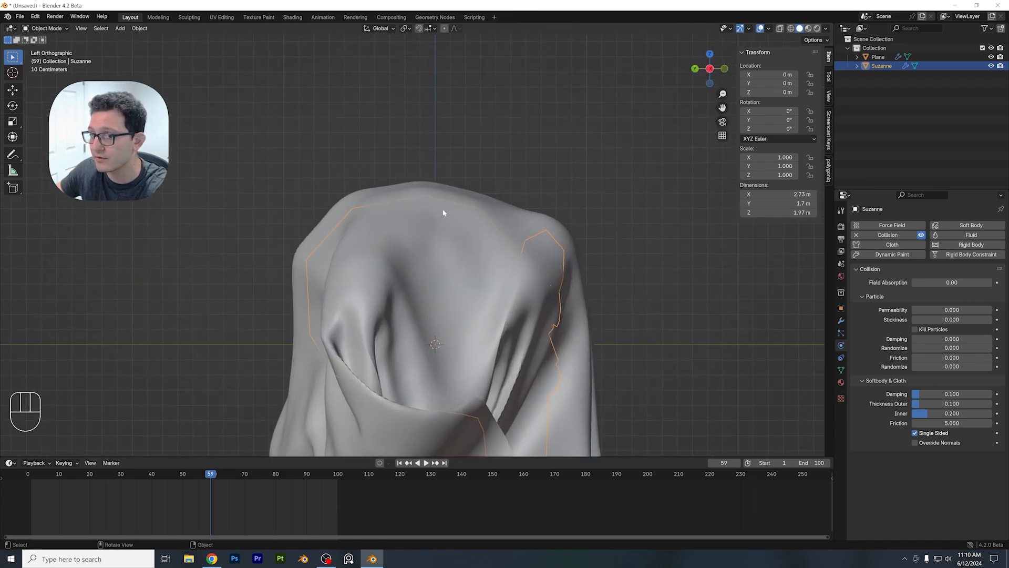
pyautogui.scroll(2, 473, 197)
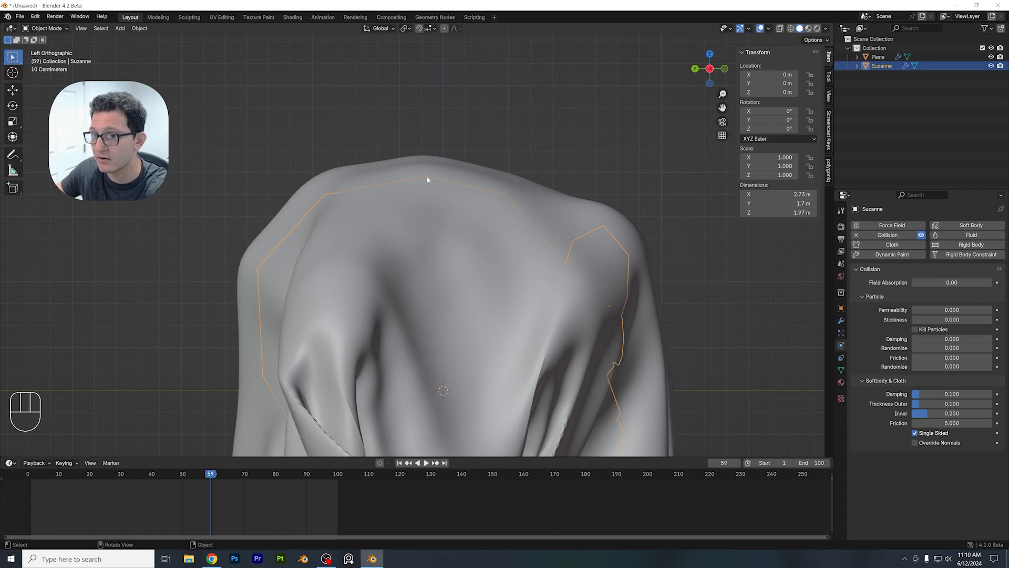
pyautogui.scroll(-2, 426, 179)
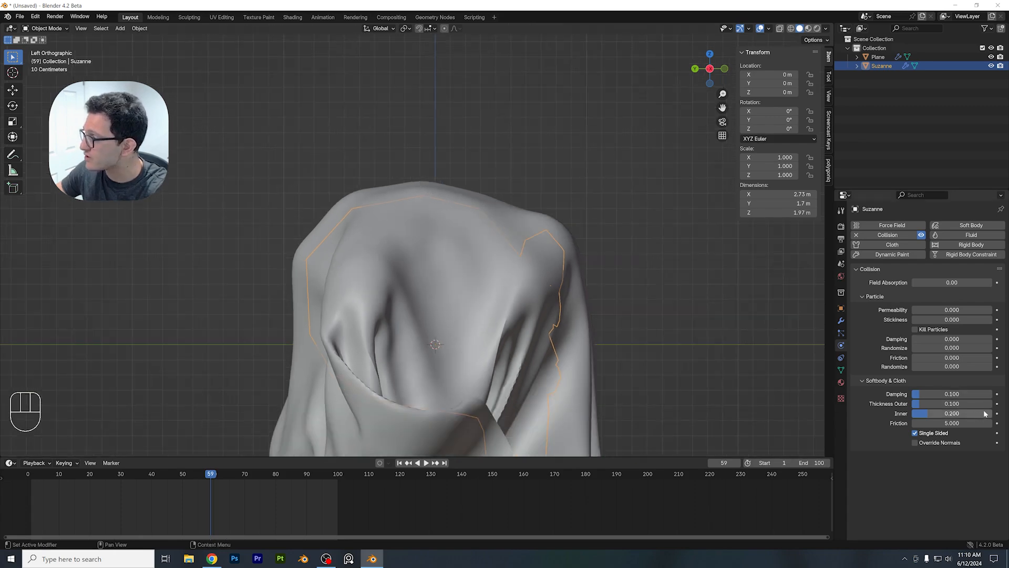
# - Set the monkey head's collision Thickness Outer to 0.08
pyautogui.click(962, 403)
pyautogui.write('0.08')
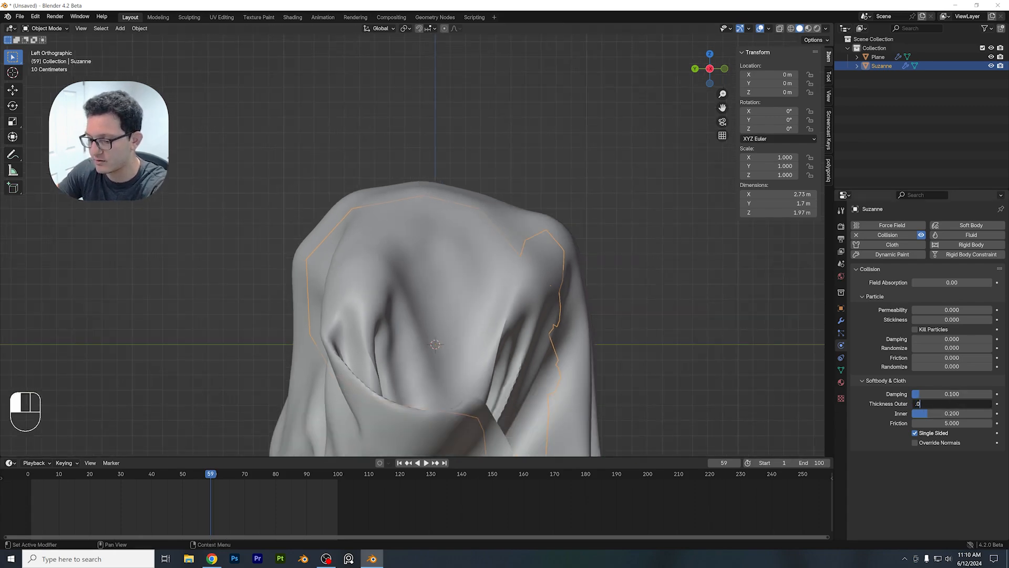
pyautogui.press('Return')
# - Replay the simulation from the start, pause it at frame 46, and inspect the cloth's clearance over the monkey head in perspective
pyautogui.click(31, 499)
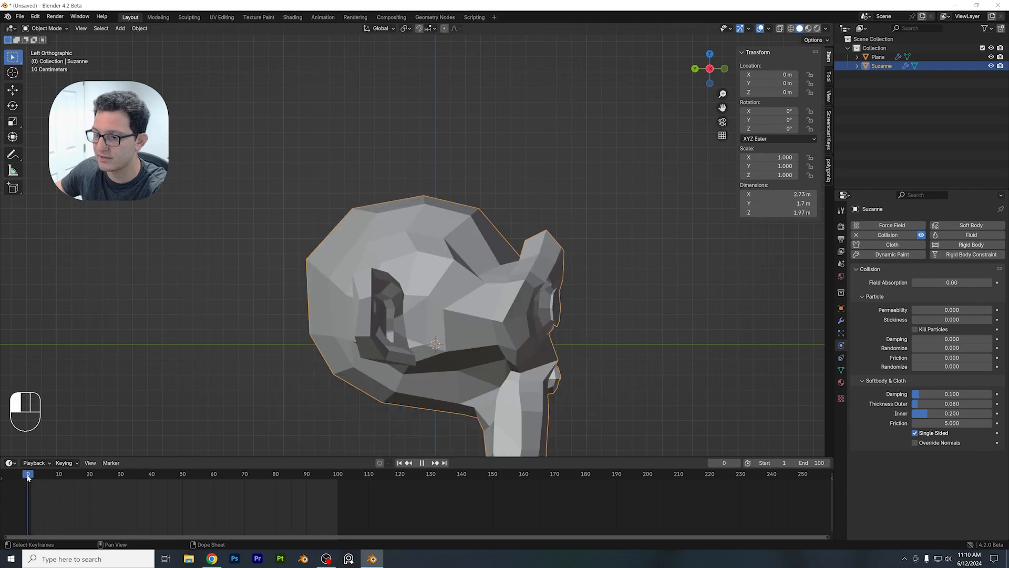
pyautogui.press('space')
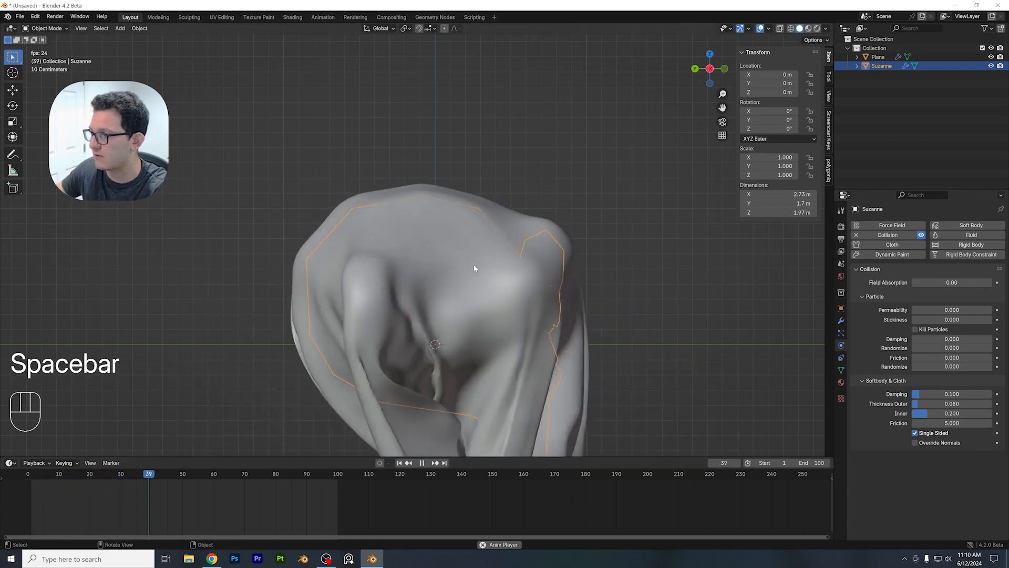
pyautogui.press('space')
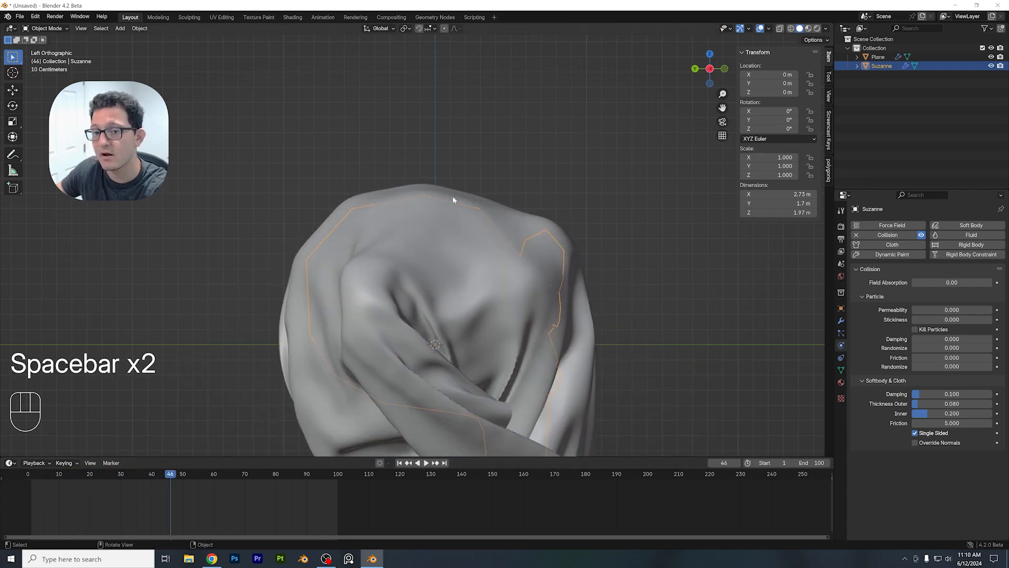
pyautogui.moveTo(465, 222); pyautogui.dragTo(401, 263, button='middle')
pyautogui.scroll(2, 405, 270)
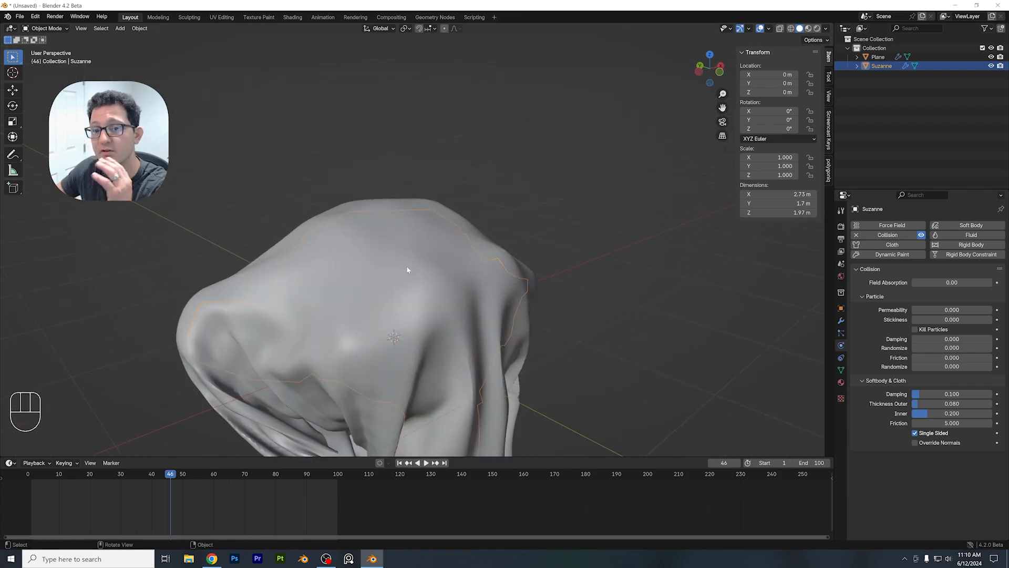
pyautogui.scroll(-2, 407, 270)
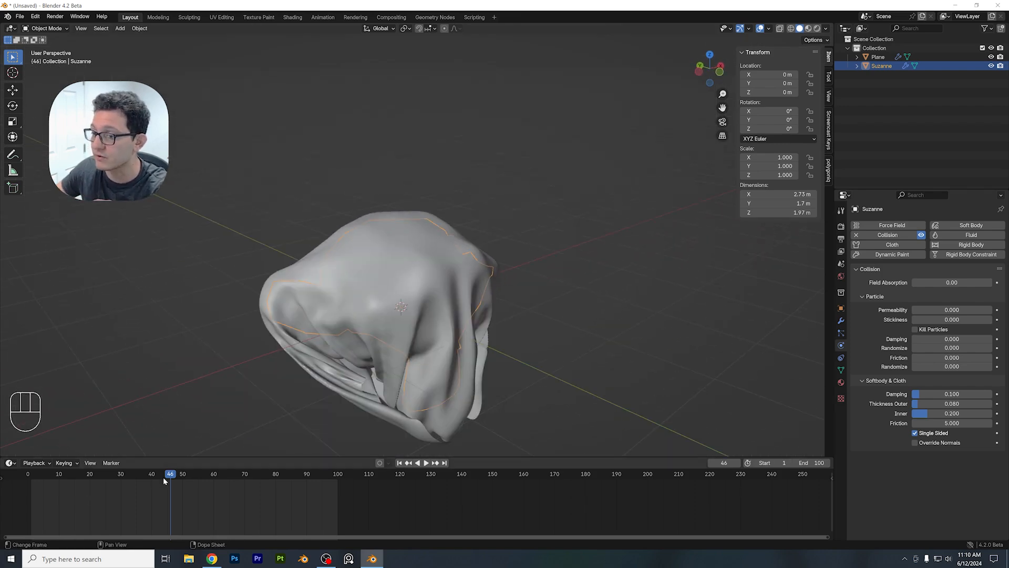